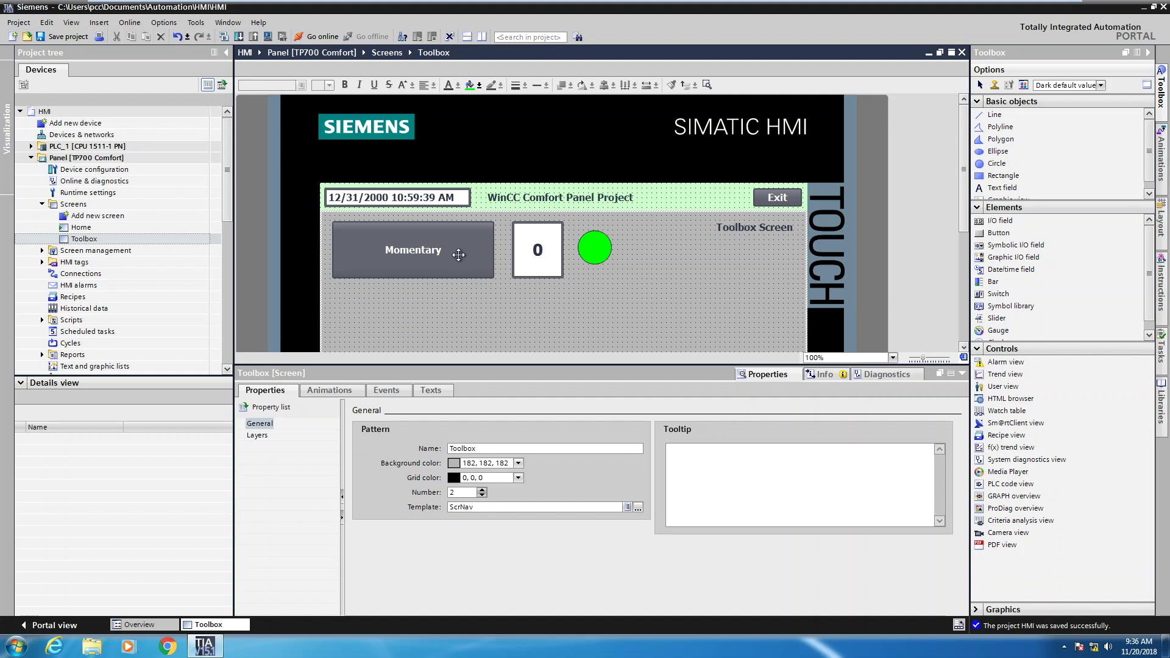
Switch the label source of the Momentary button on the Toolbox screen to a text list.
click(410, 253)
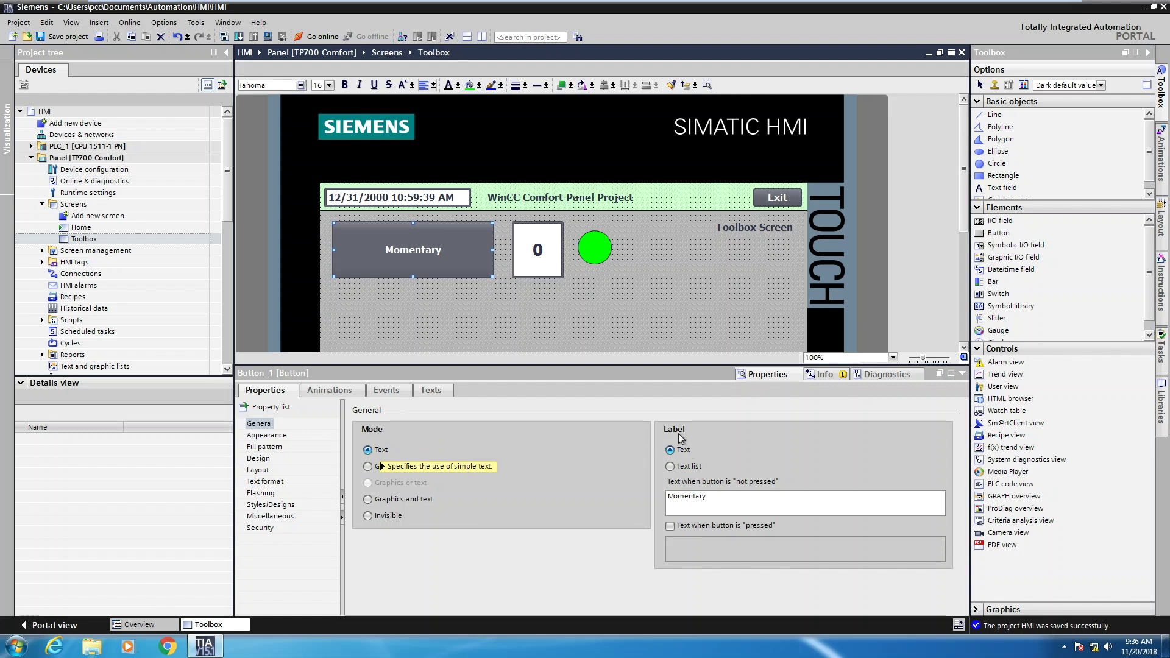
click(670, 467)
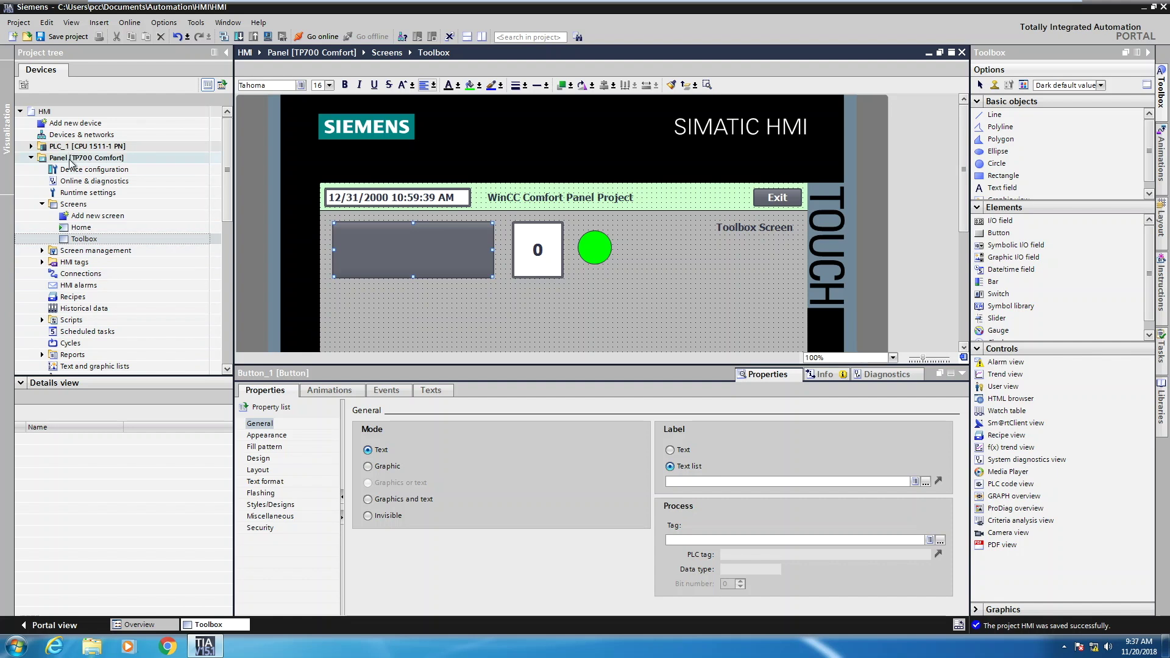
Add a new text list named OFF_ON_List to the TP700 Comfort panel's text and graphic lists.
click(101, 367)
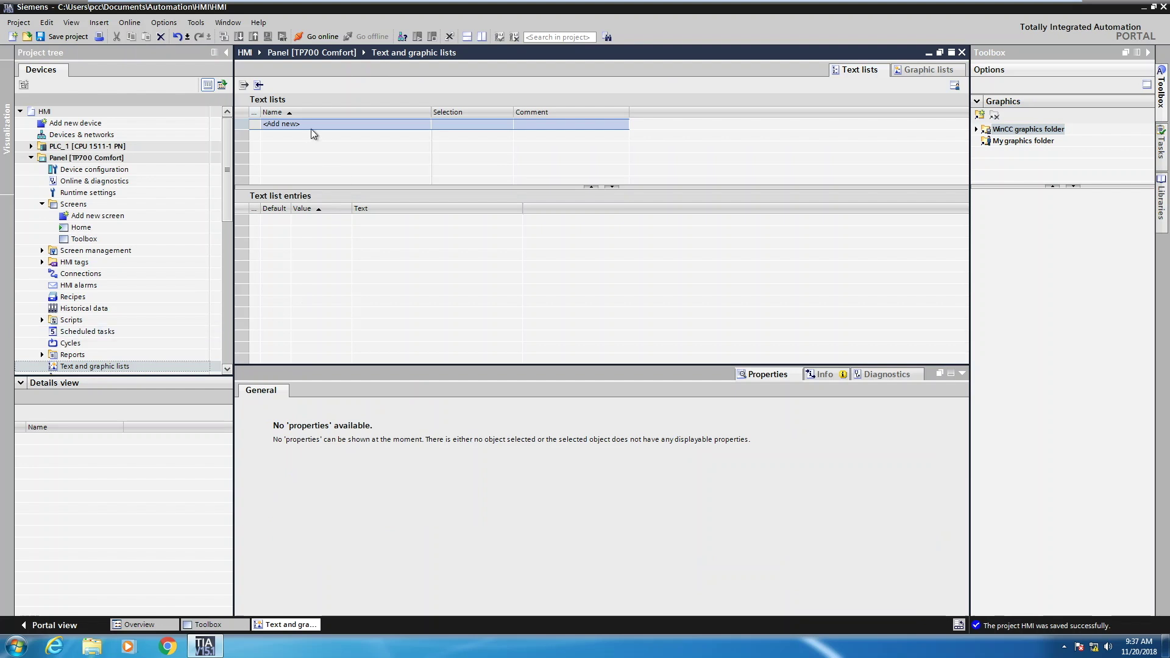
double_click(288, 123)
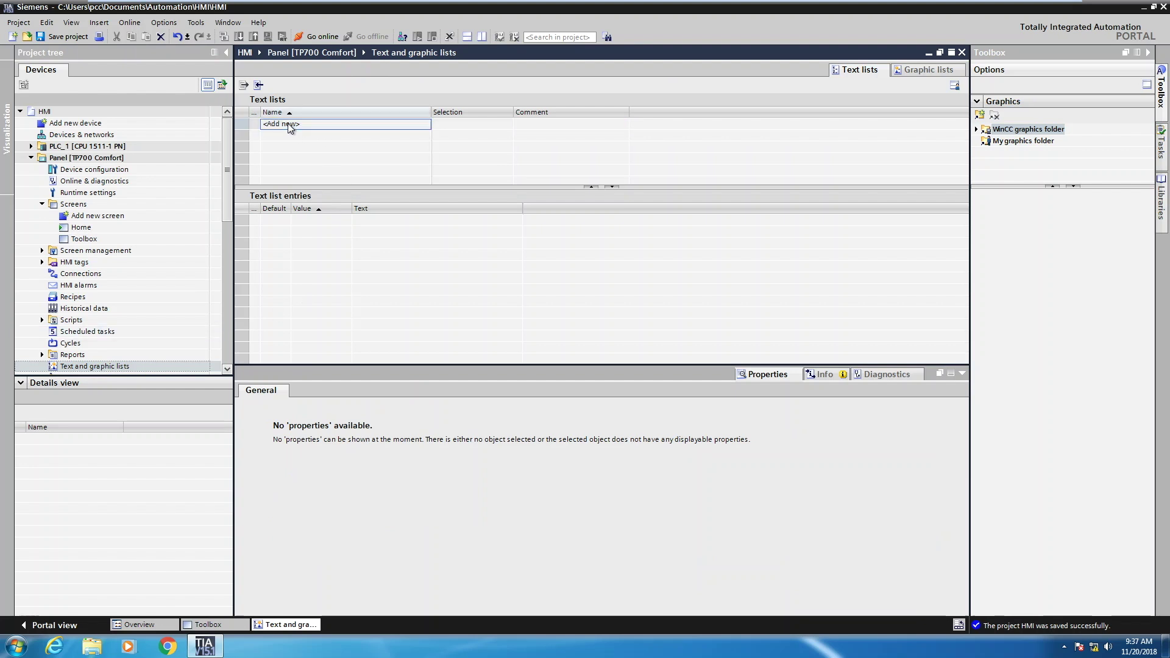
text(OFF_ON_List)
key(Return)
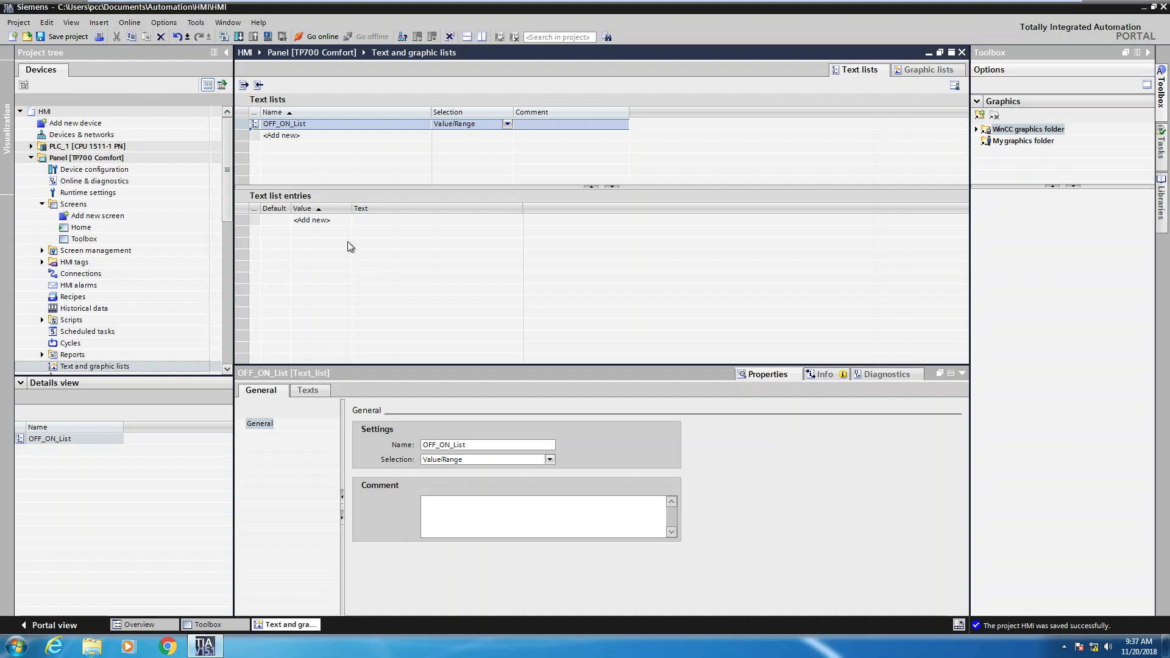
Add two entries to OFF_ON_List with the single values 0 and 1.
click(317, 222)
click(316, 222)
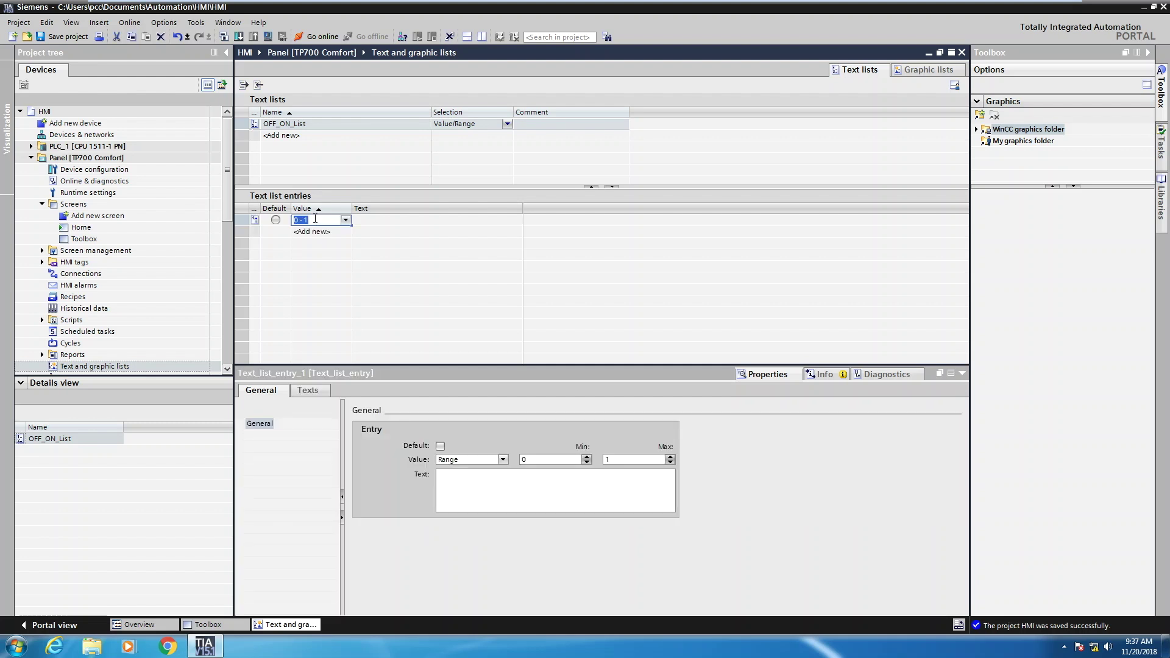
text(0)
key(Return)
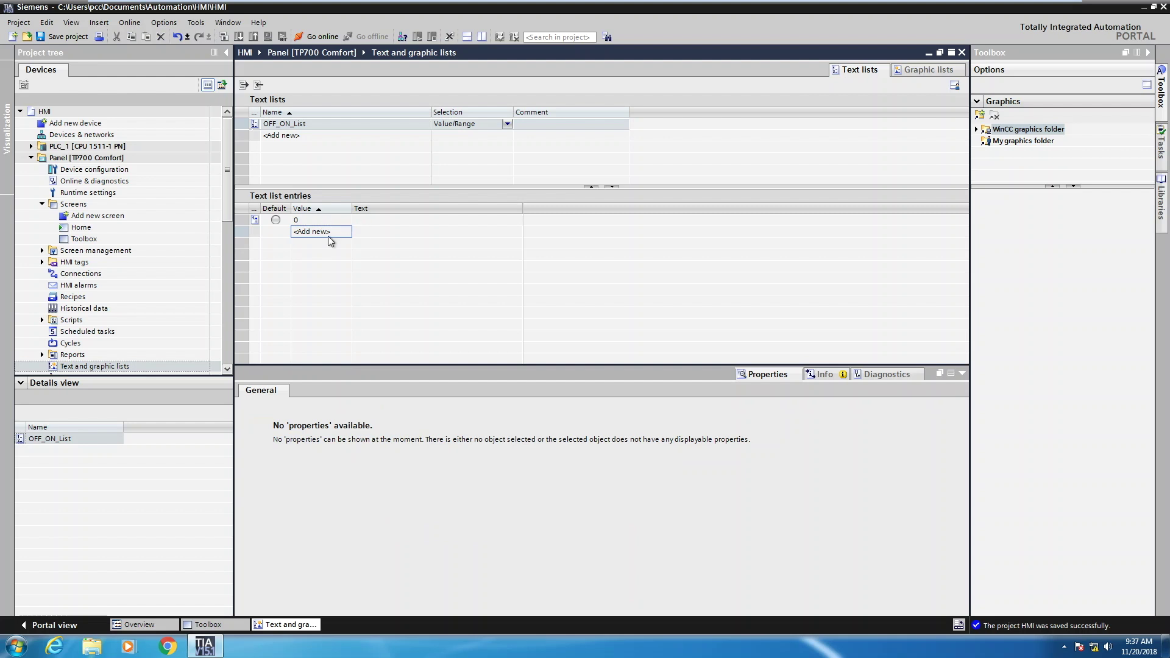
click(309, 231)
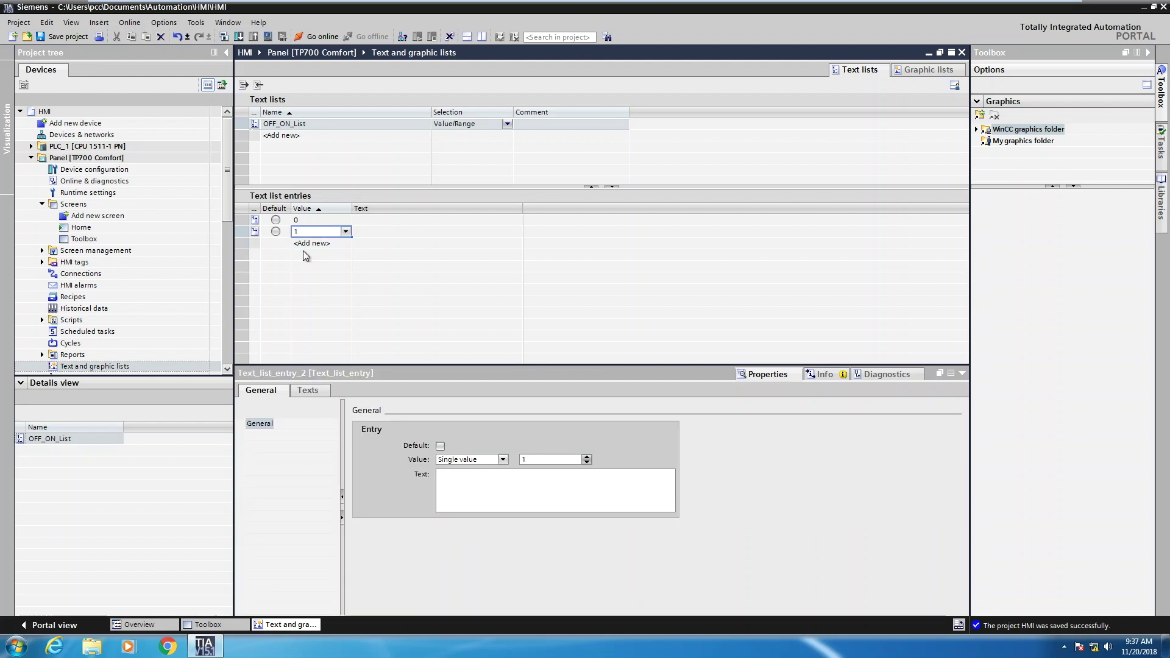
Enter the text OFF for value 0 and ON for value 1 in OFF_ON_List.
click(371, 222)
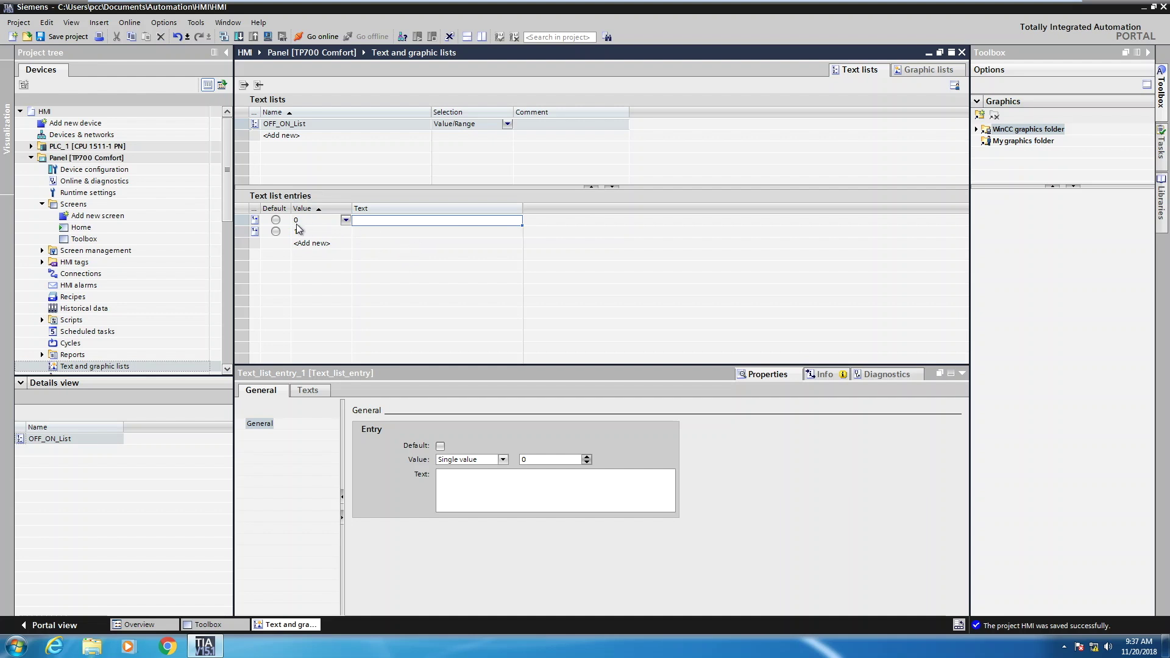
text(OFF)
click(386, 237)
click(367, 234)
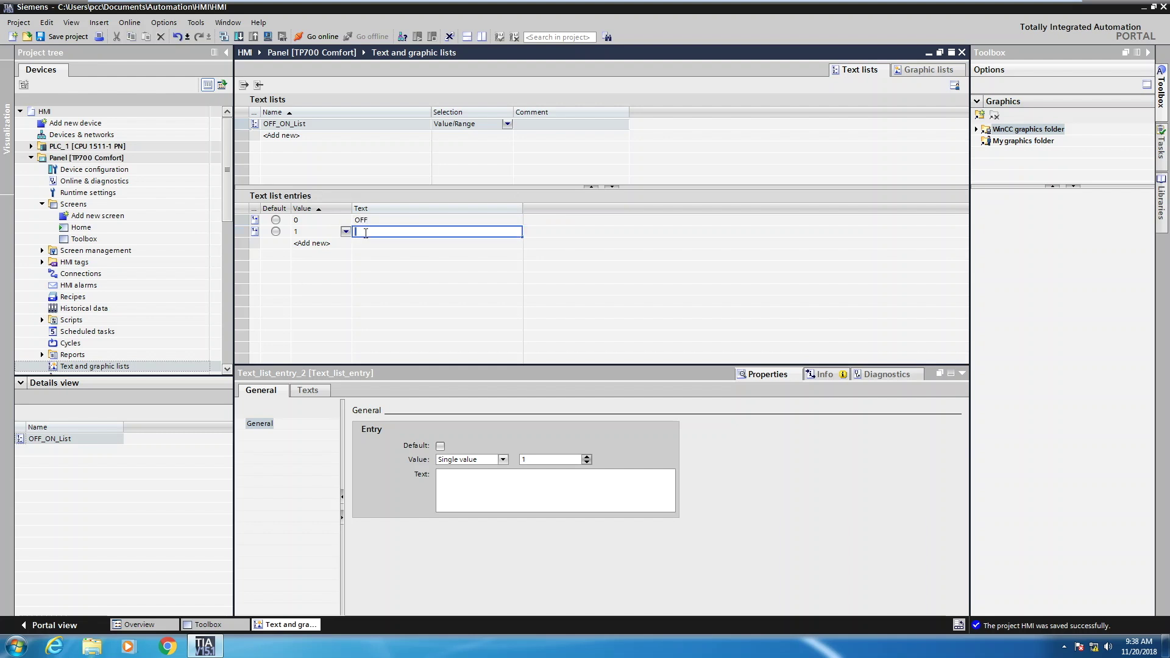
text(ON)
click(406, 247)
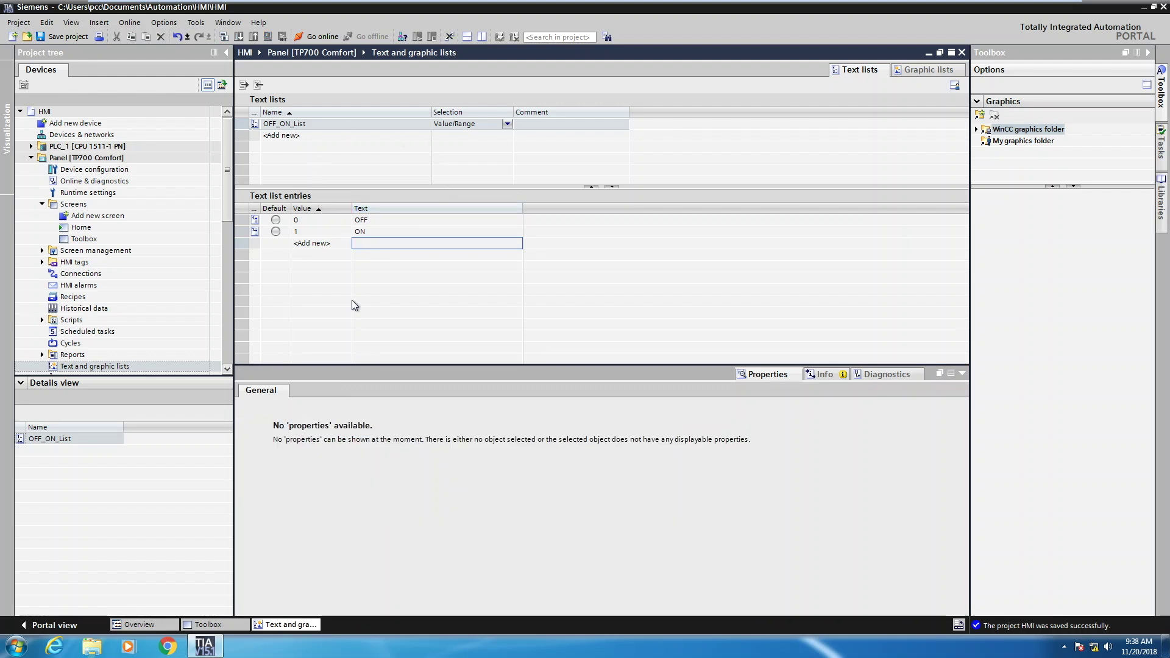
On the Toolbox screen, assign OFF_ON_List as the large button's text list and Bit_1 as its process tag.
click(219, 626)
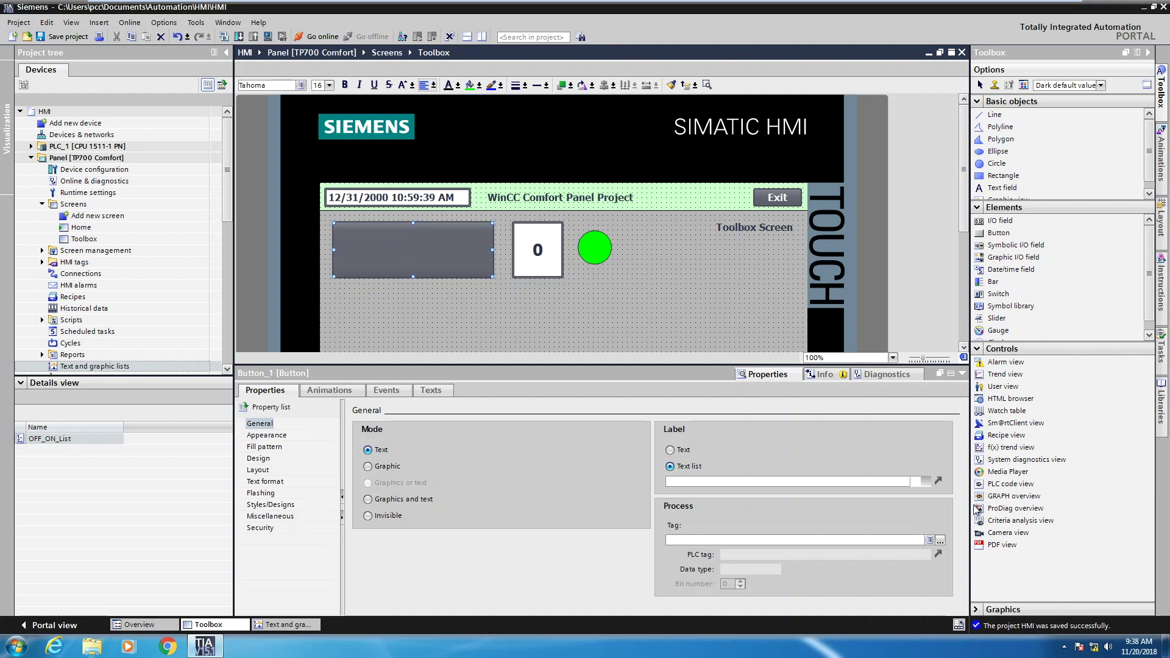
click(926, 482)
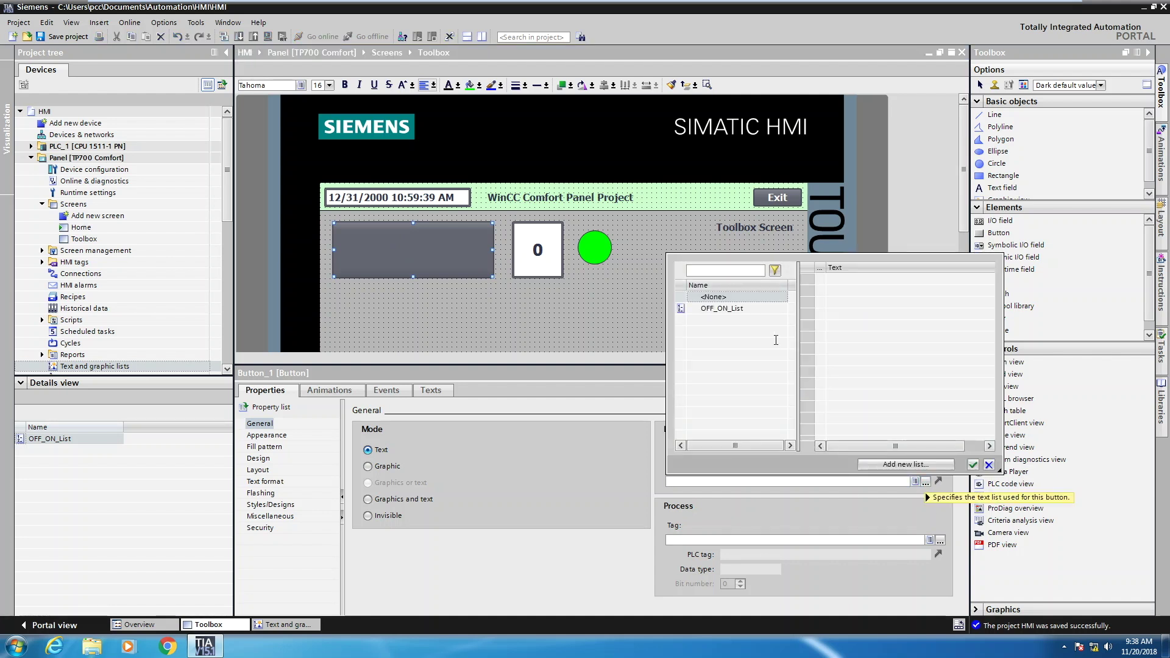
click(720, 310)
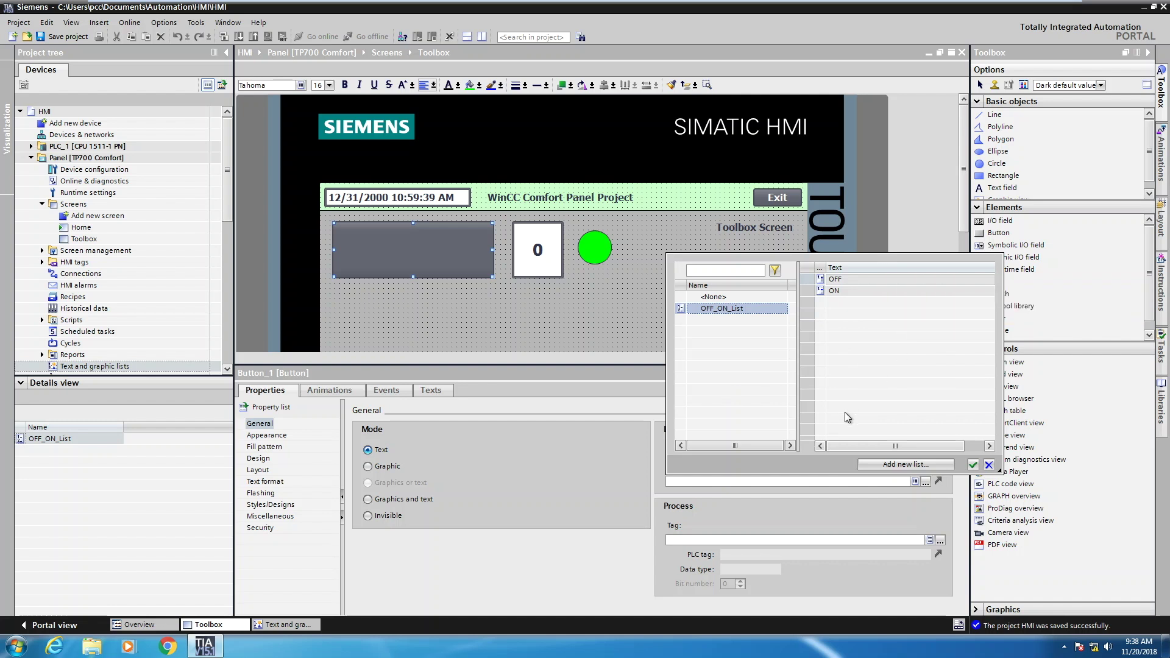
click(974, 466)
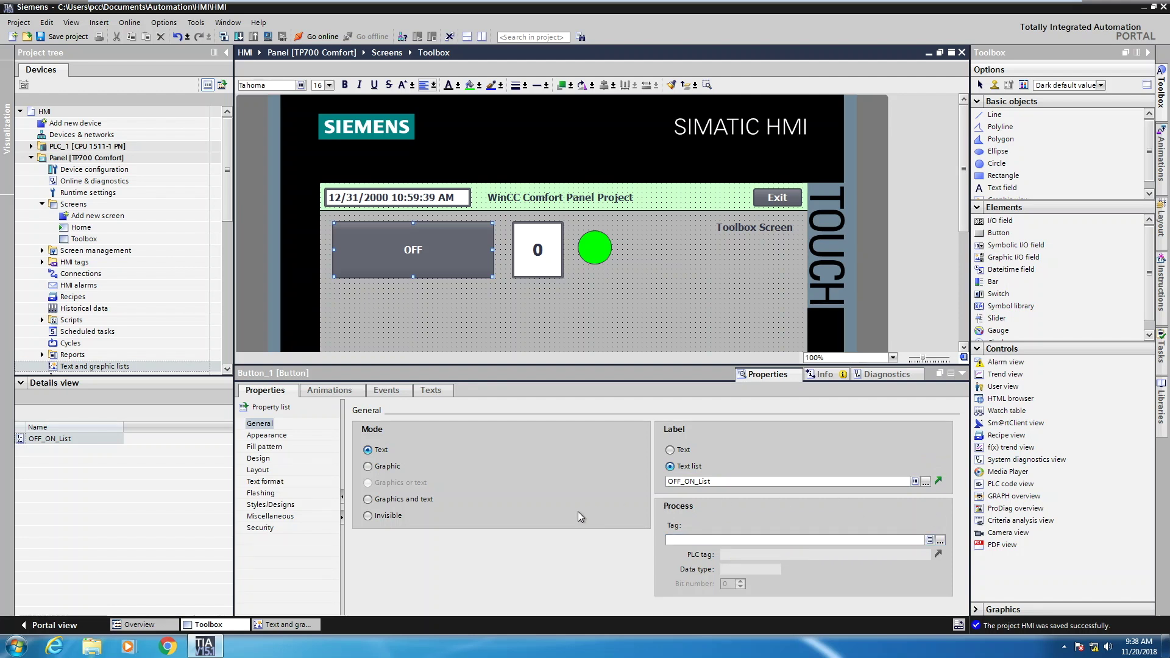
click(941, 541)
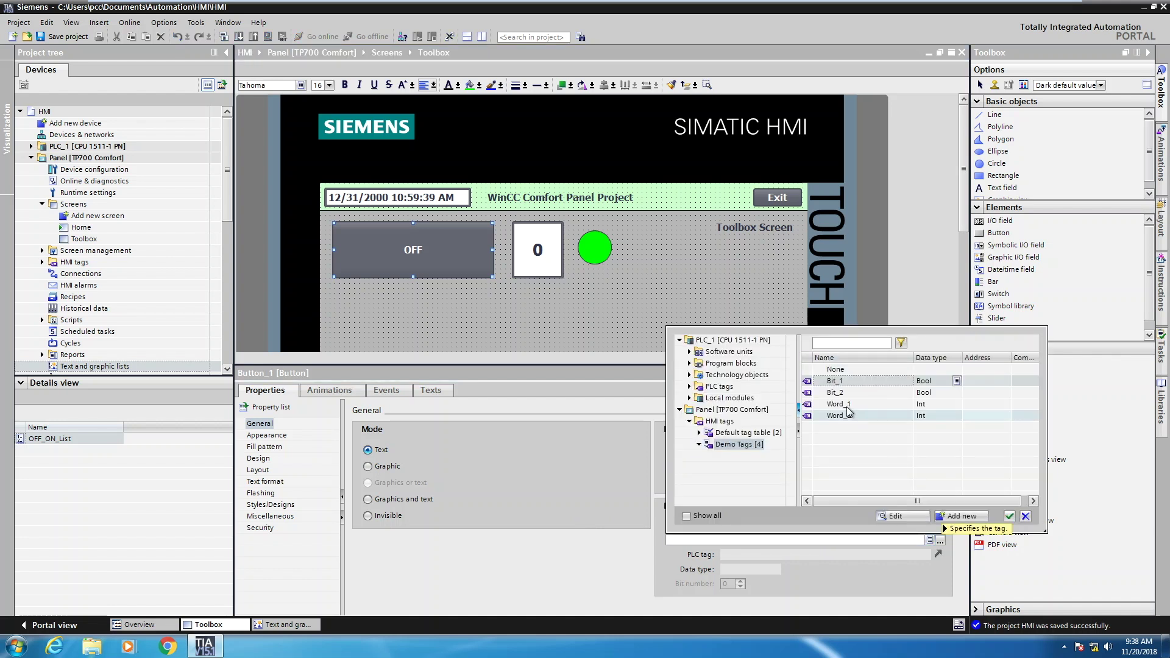
click(808, 383)
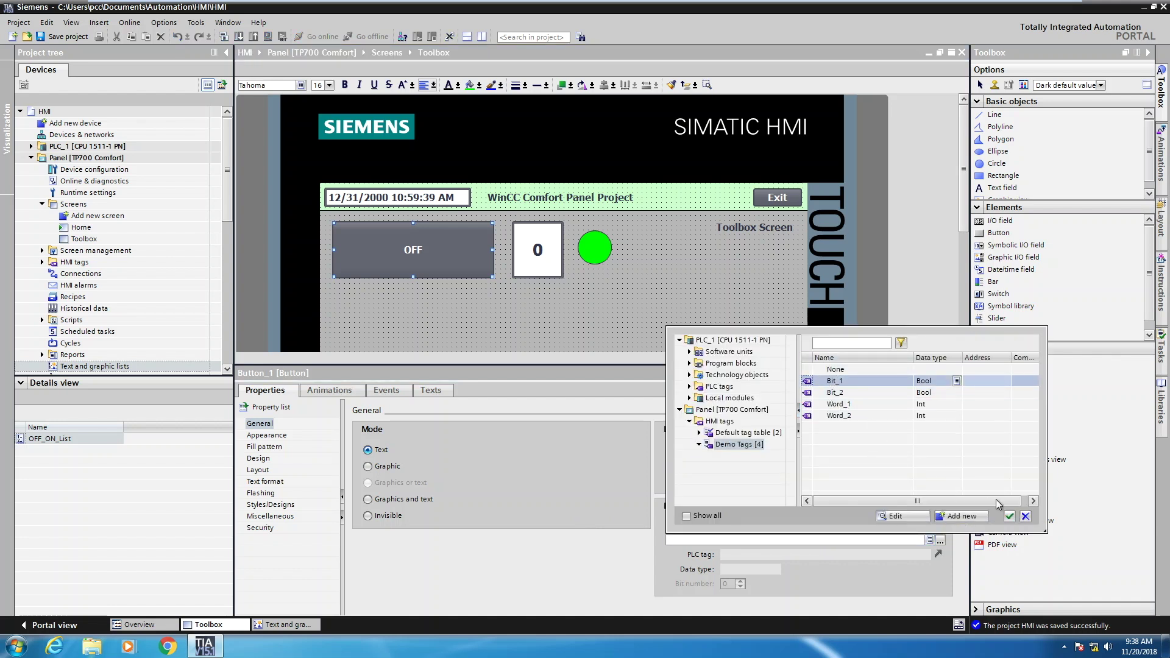
click(1009, 517)
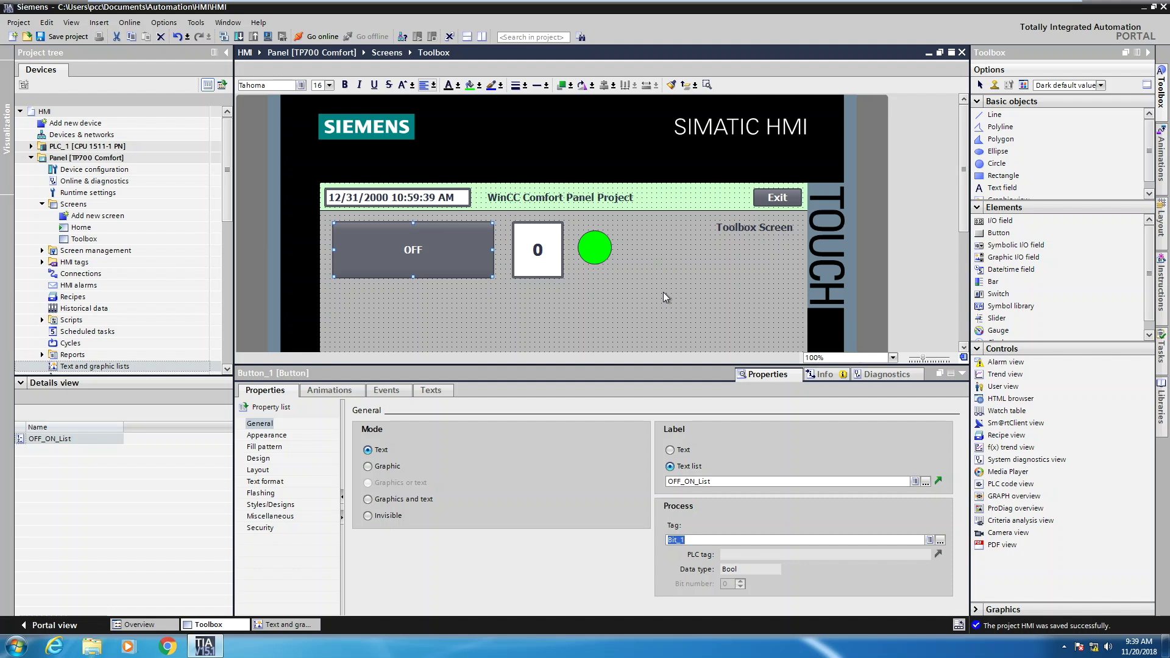
Draw a symbolic I/O field beside the green circle and link it to the tag Bit_1.
click(1022, 246)
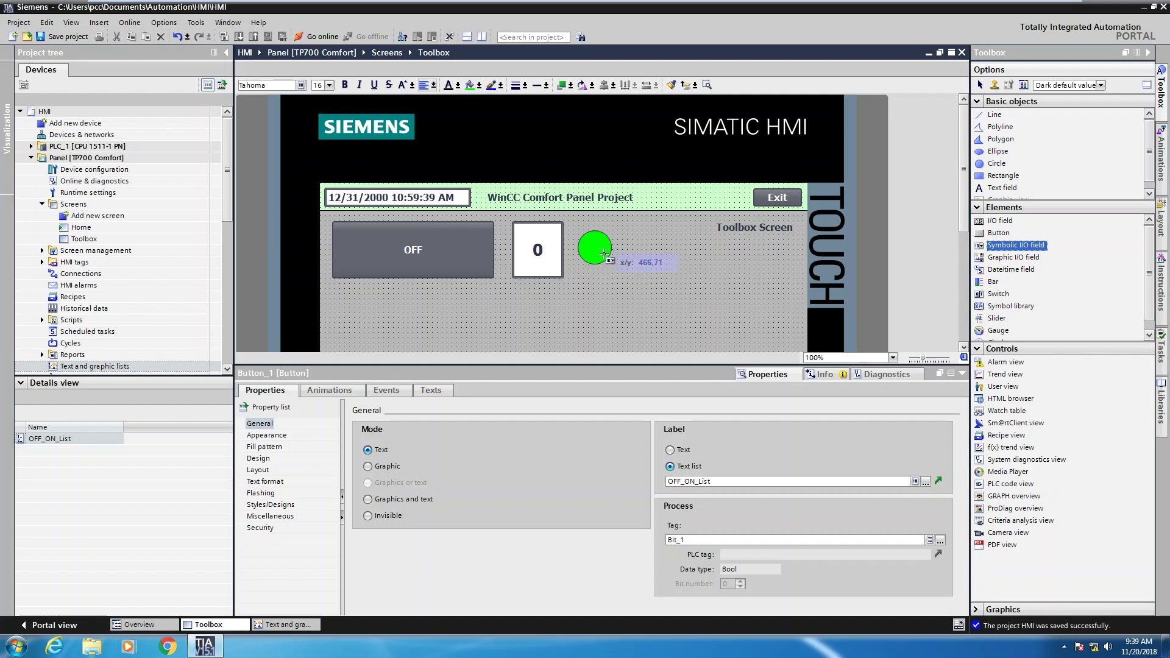
mouse_move(629, 230)
mouse_down()
mouse_move(706, 277)
mouse_move(704, 259)
mouse_up()
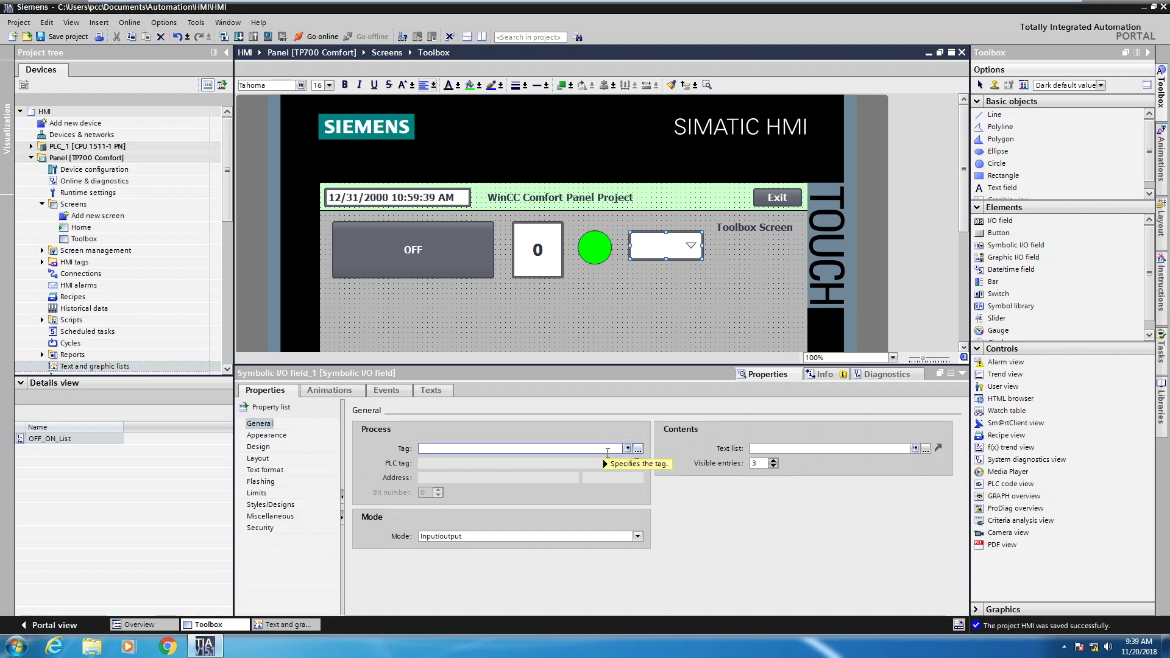
click(637, 449)
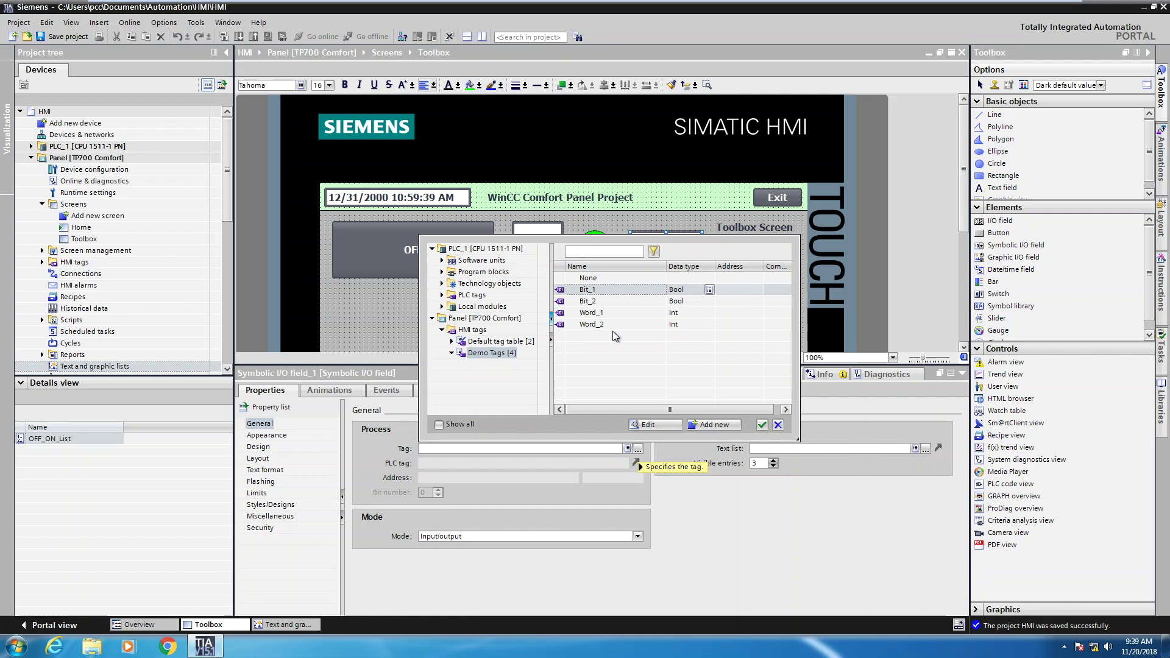
click(561, 293)
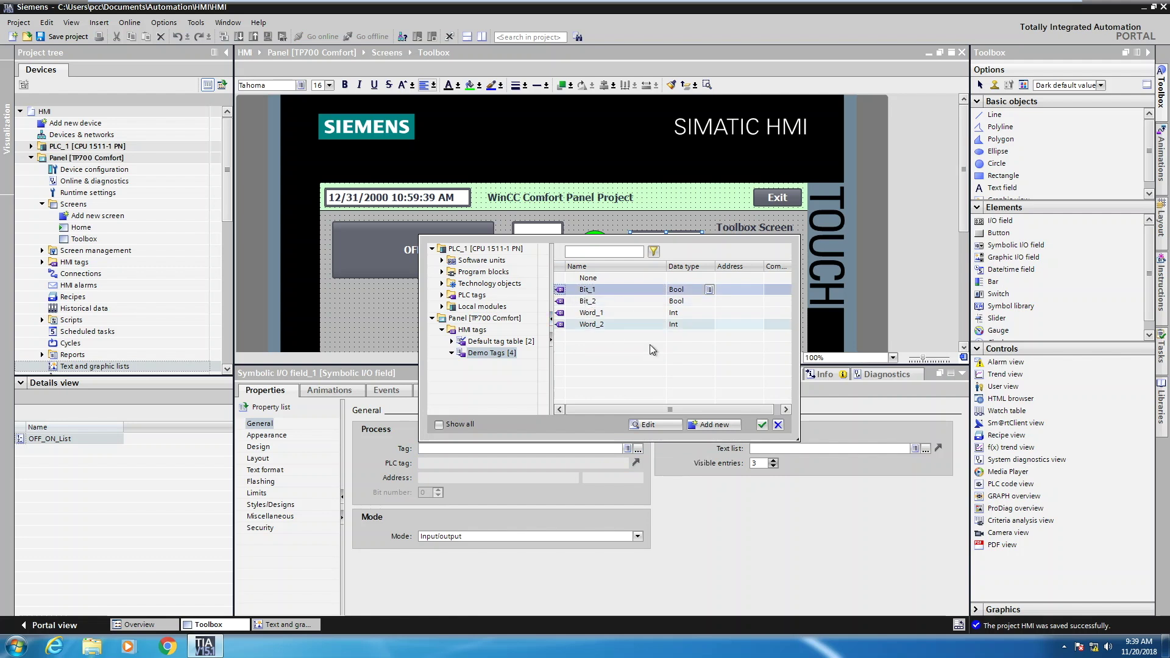
click(762, 425)
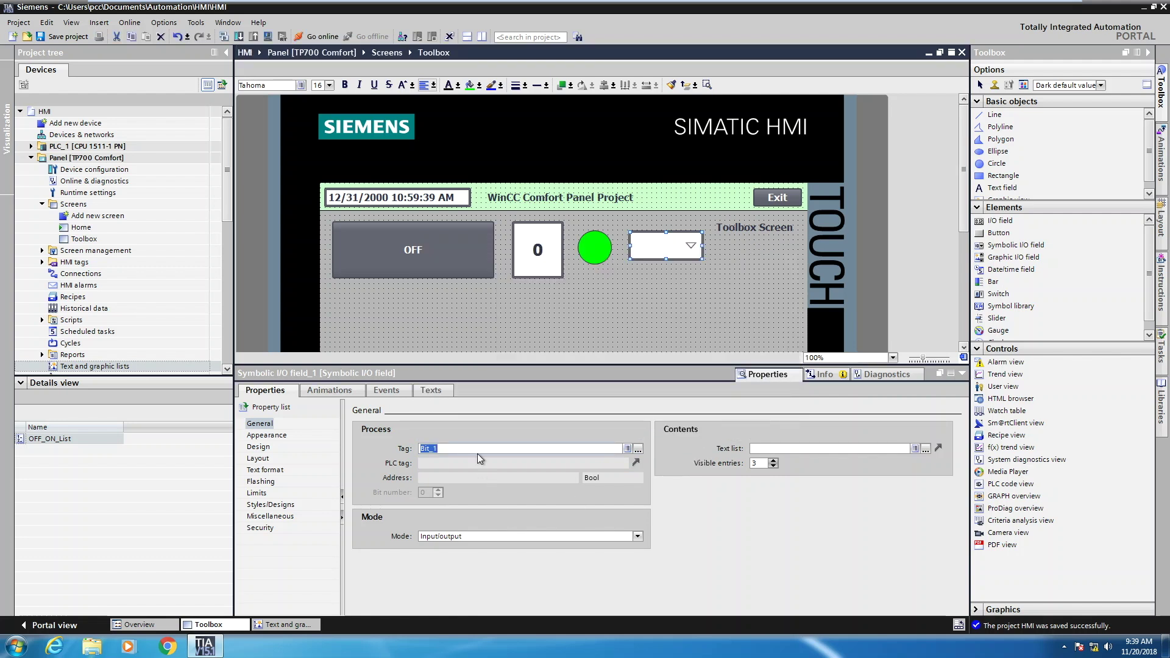
Set the symbolic I/O field's mode to Output and its text list to OFF_ON_List.
click(637, 537)
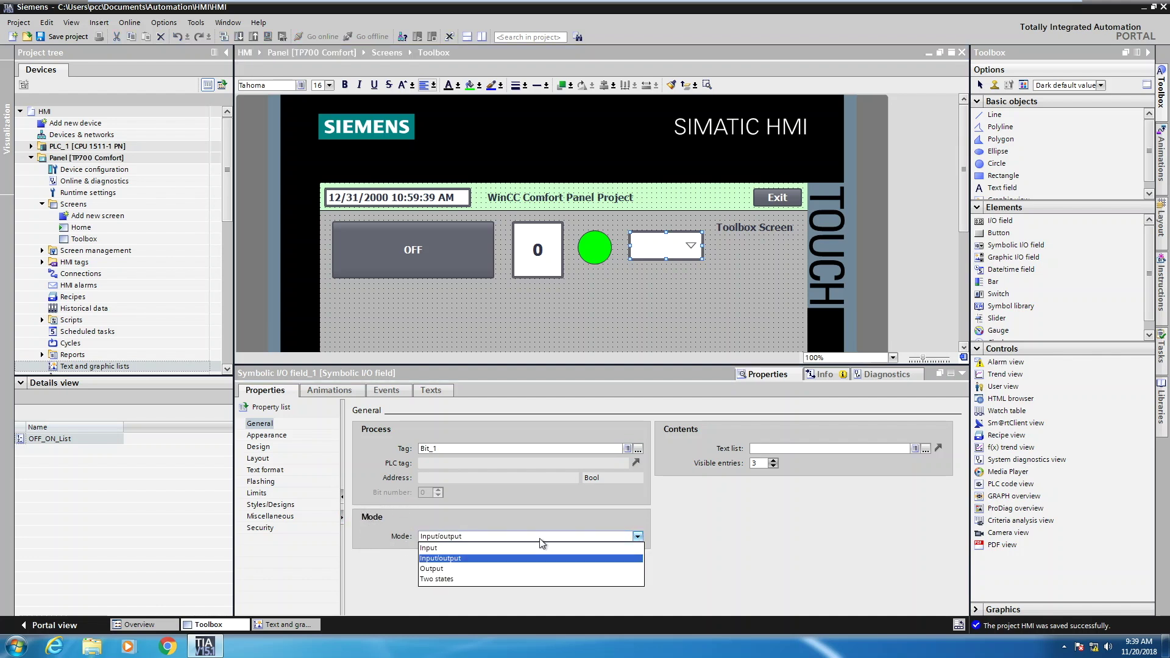
click(437, 569)
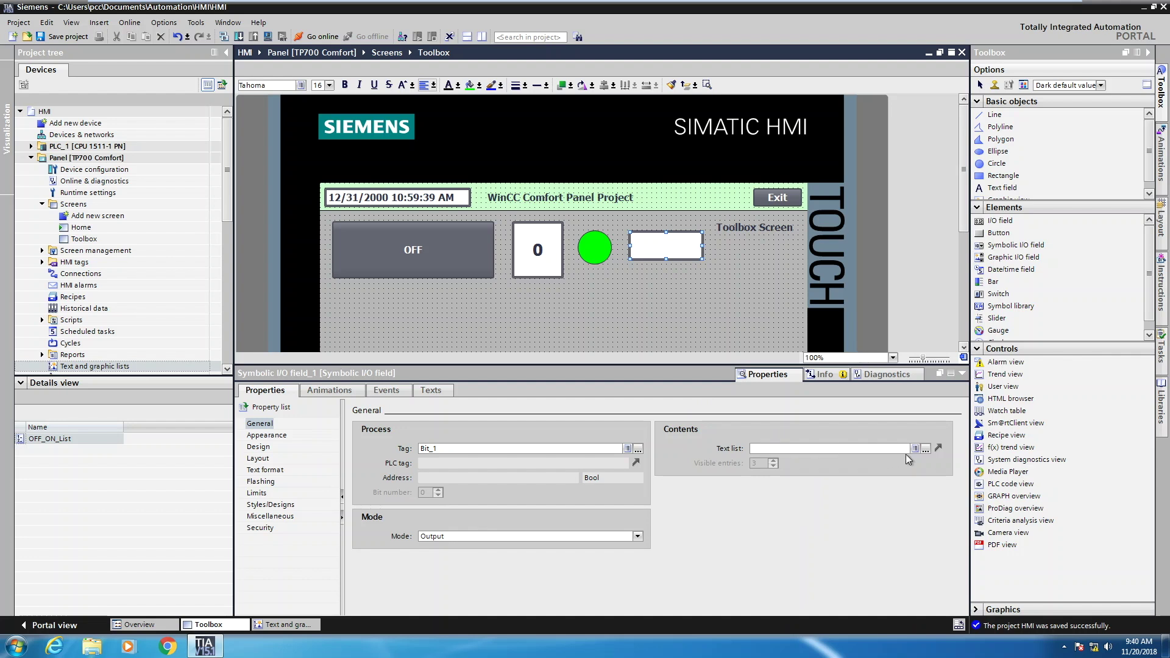
click(925, 449)
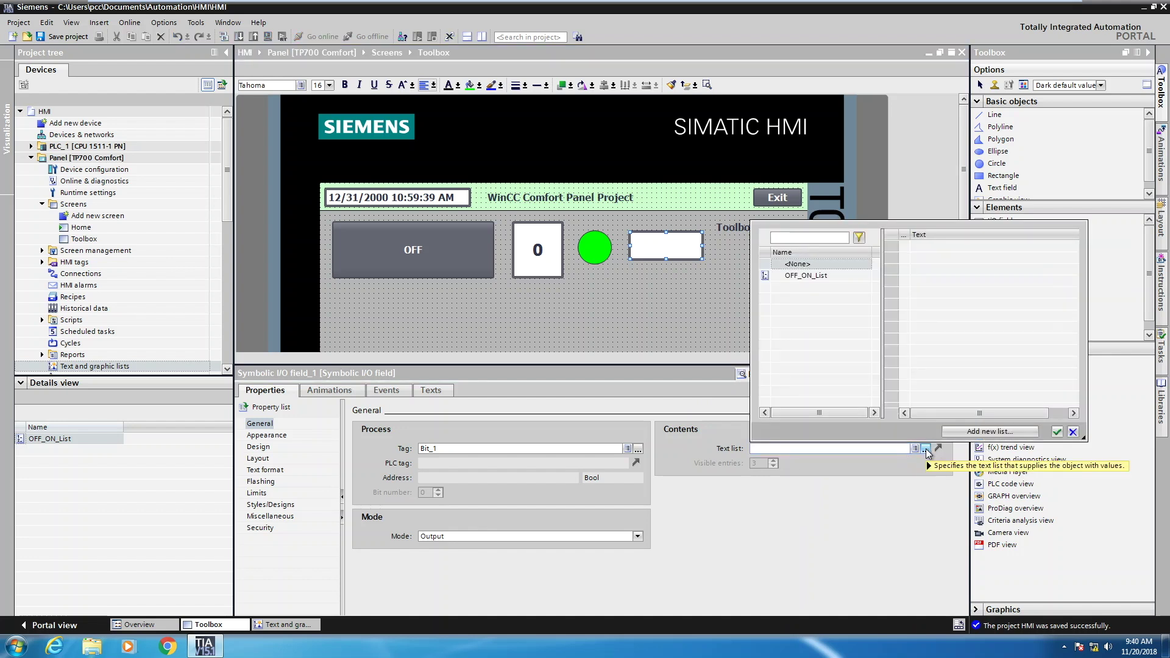
click(804, 276)
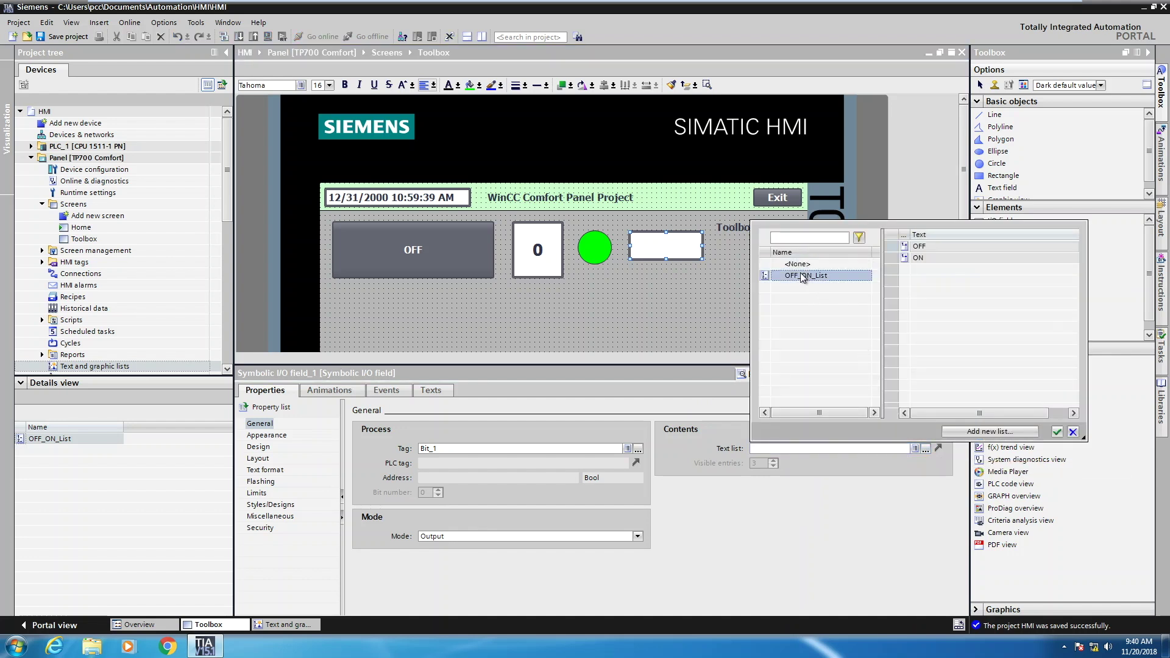
click(1058, 431)
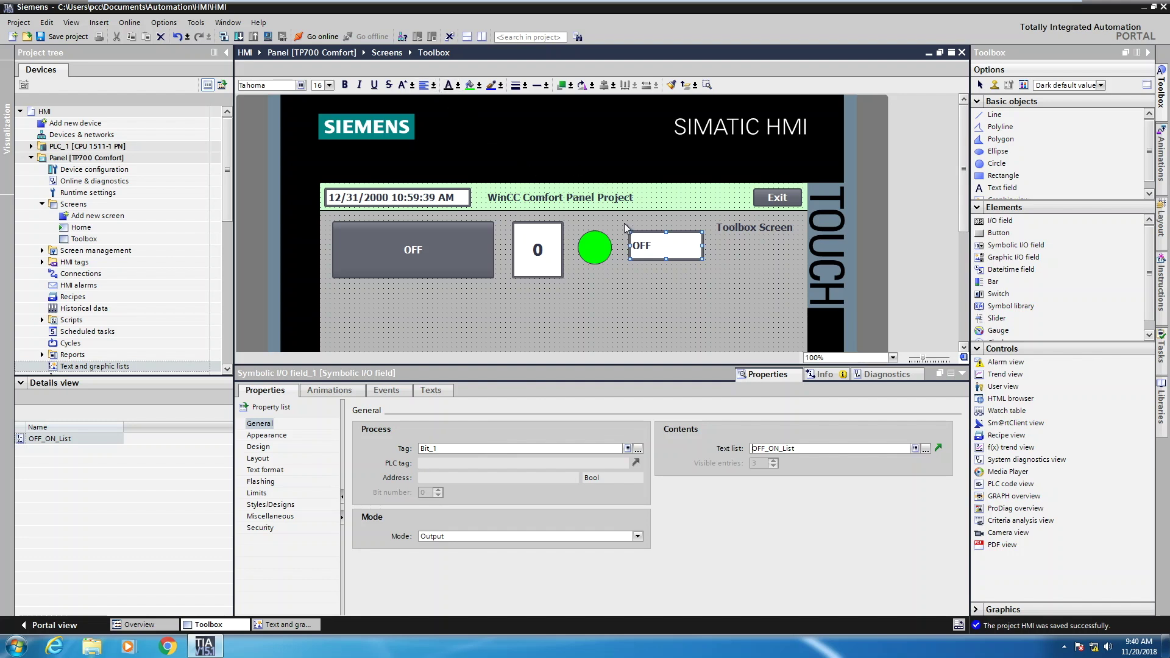
Center the text horizontally in the symbolic I/O field and save the project.
click(434, 89)
click(441, 100)
click(61, 35)
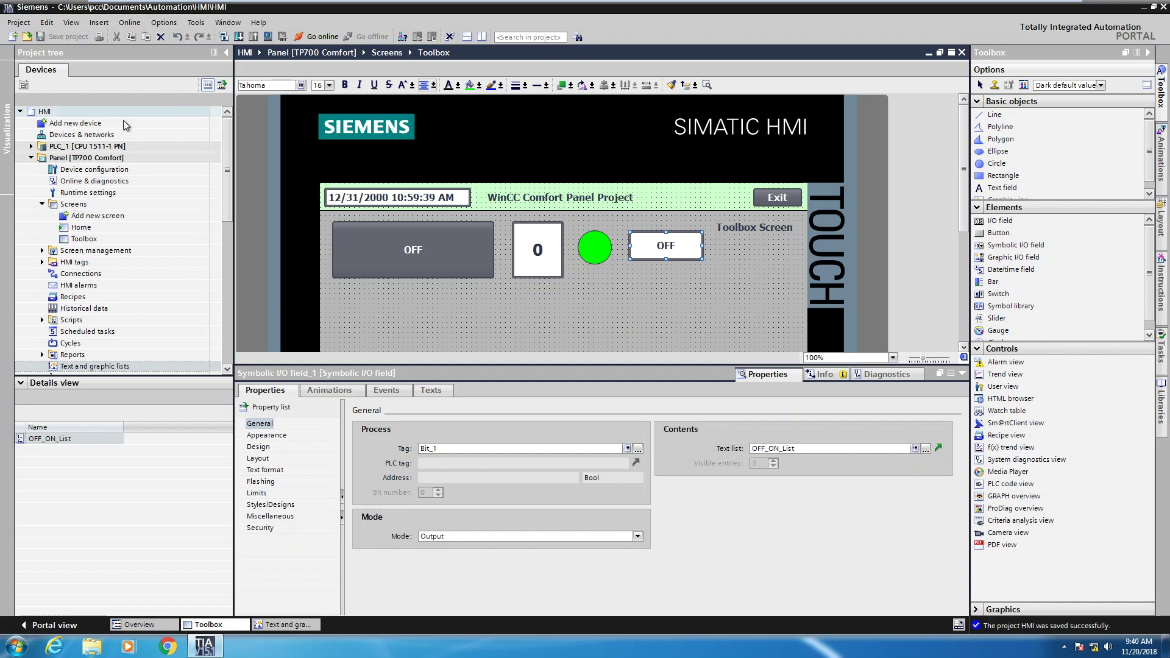
Start the runtime simulation of the TP700 Comfort panel and open its Toolbox screen.
click(108, 158)
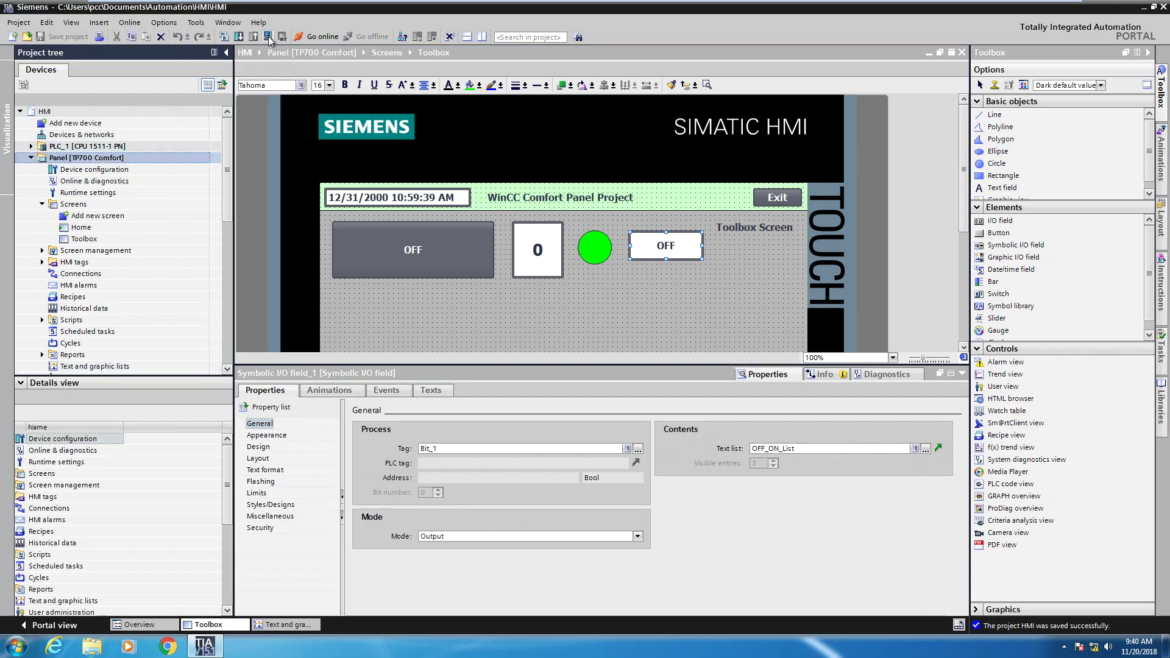
click(268, 37)
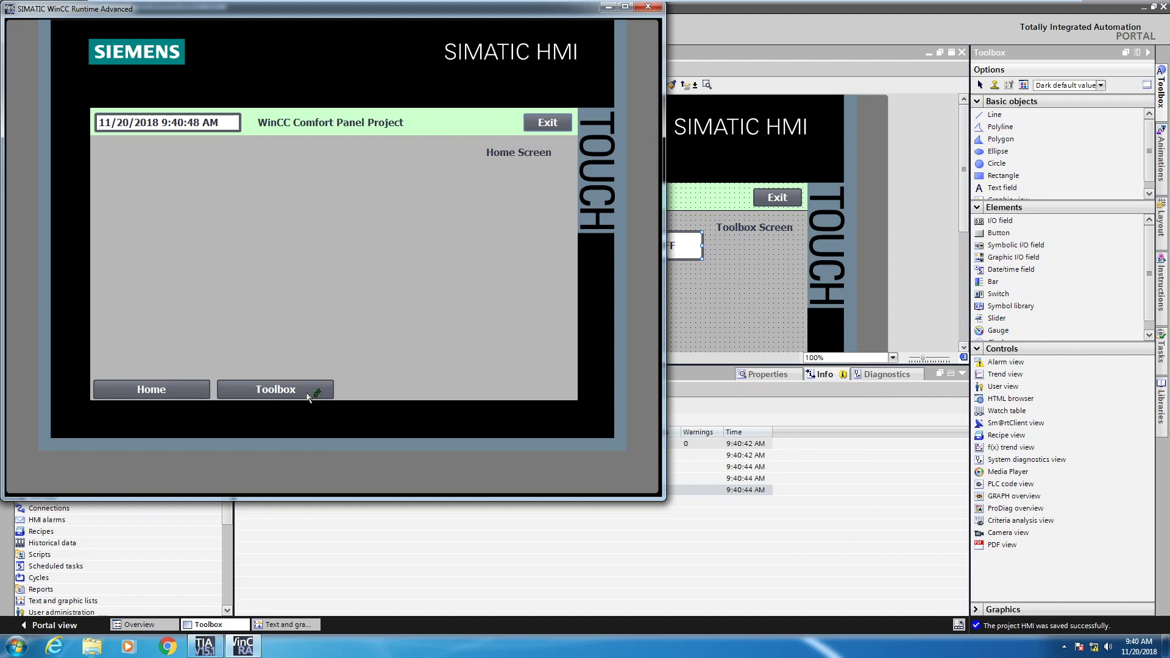
click(287, 393)
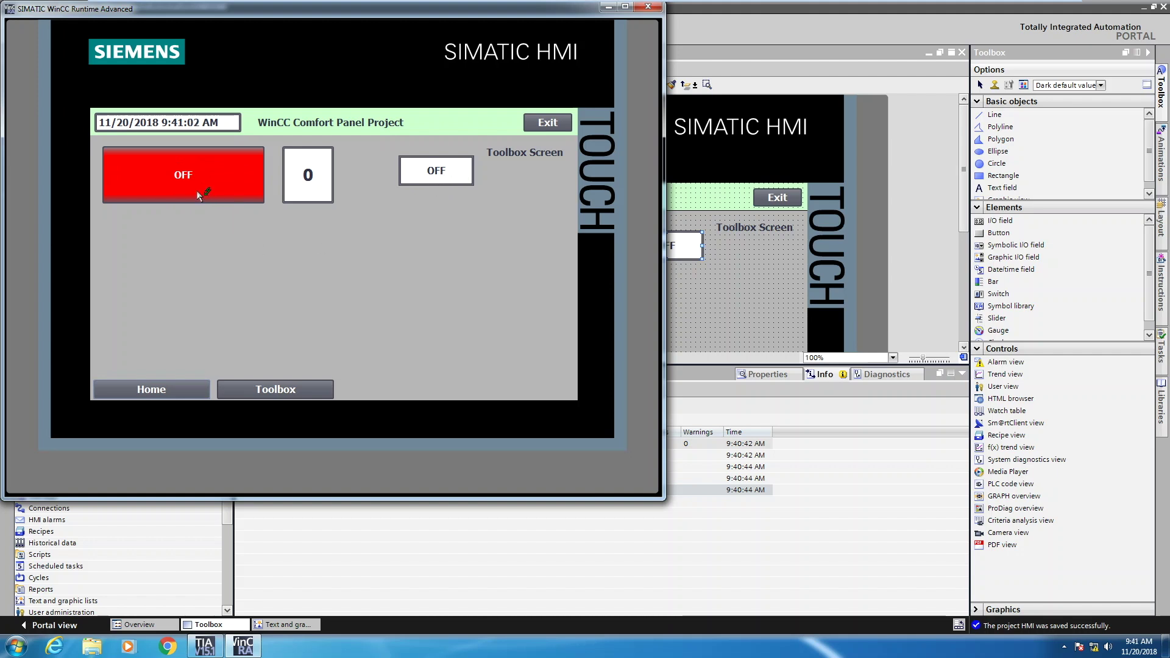
Test the large button in the simulation by toggling it on and back off.
click(144, 172)
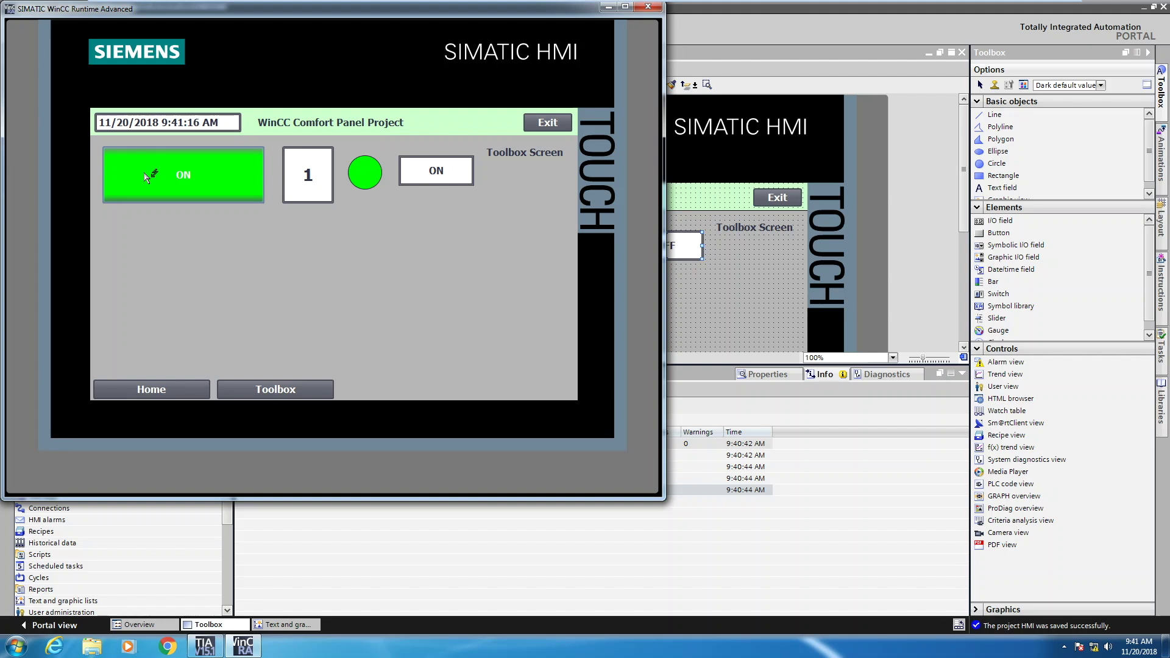
click(145, 176)
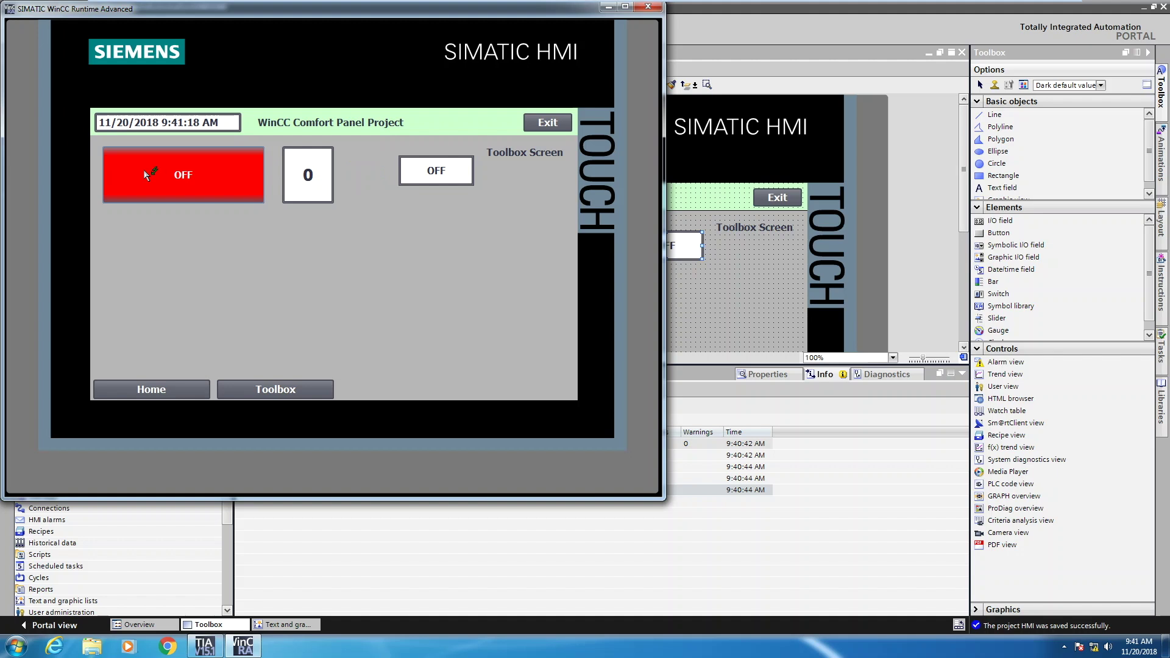